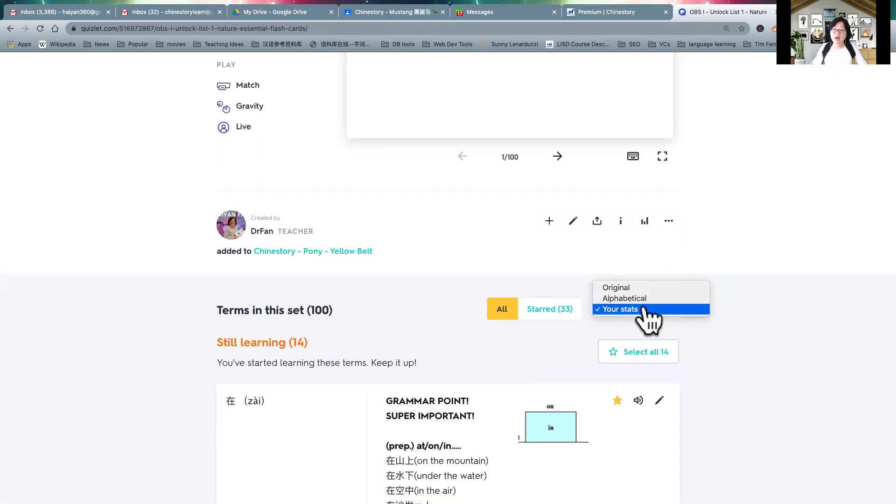
Sort the set's terms by Your stats and examine the Still learning, Mastered and Not studied groups
{"action": "left_click", "coordinate": [645, 309]}
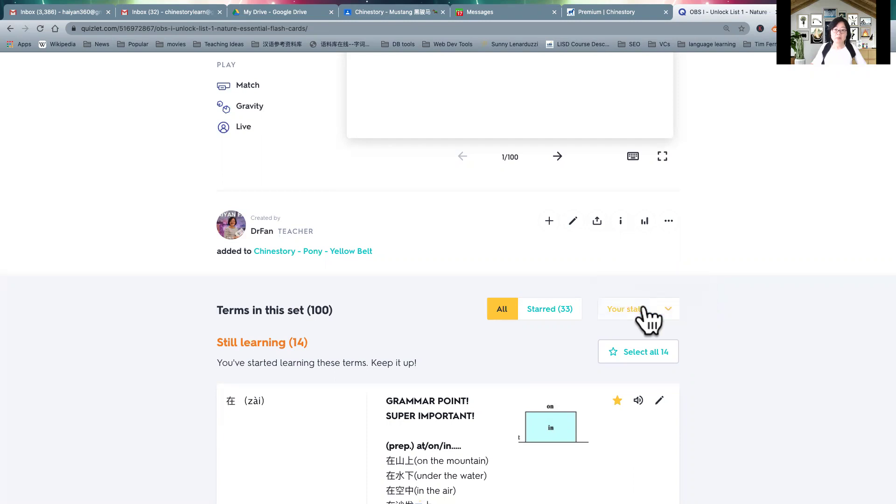
{"action": "scroll", "coordinate": [648, 321], "scroll_direction": "down", "scroll_amount": 1}
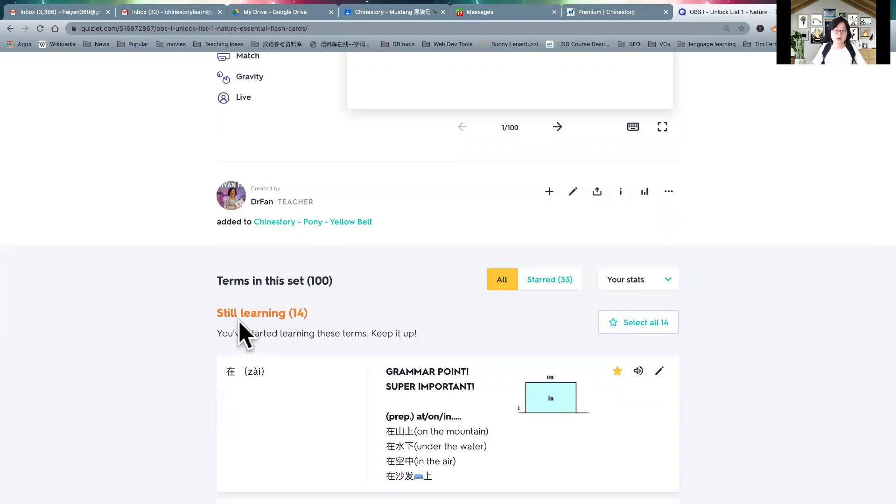
{"action": "scroll", "coordinate": [279, 313], "scroll_direction": "down", "scroll_amount": 2}
{"action": "scroll", "coordinate": [293, 296], "scroll_direction": "down", "scroll_amount": 5}
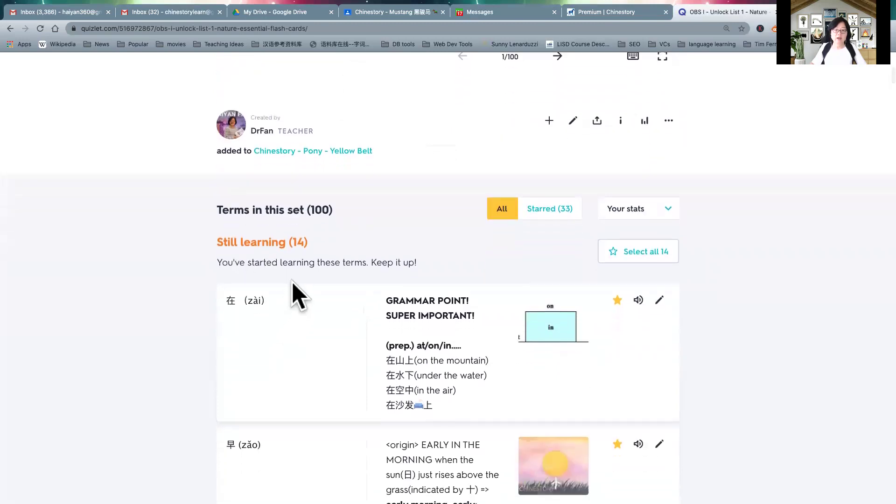
{"action": "scroll", "coordinate": [292, 282], "scroll_direction": "down", "scroll_amount": 10}
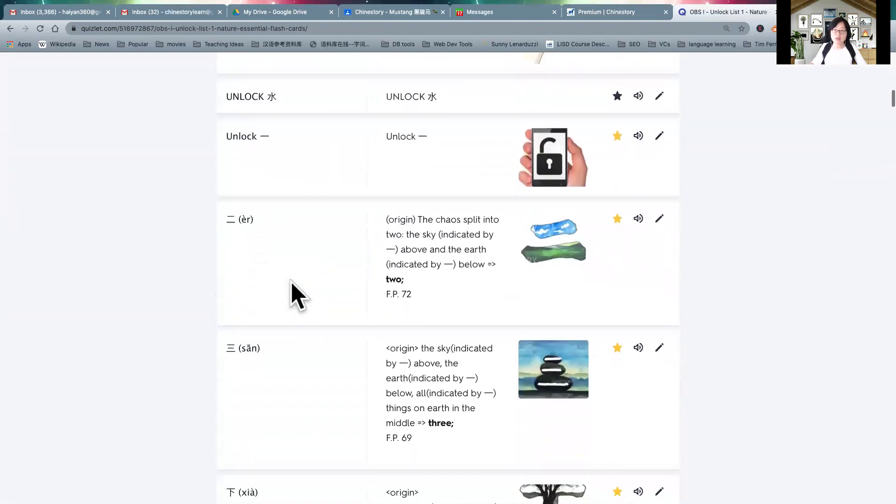
{"action": "scroll", "coordinate": [298, 295], "scroll_direction": "down", "scroll_amount": 12}
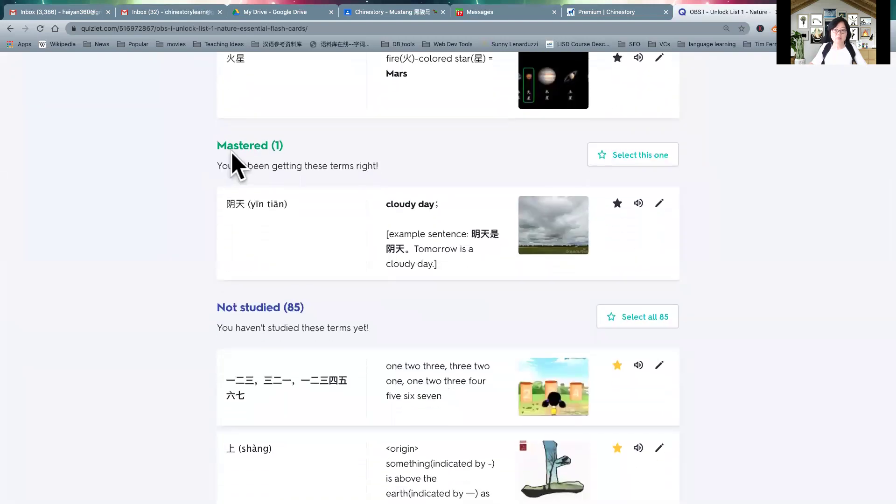
{"action": "scroll", "coordinate": [266, 219], "scroll_direction": "down", "scroll_amount": 1}
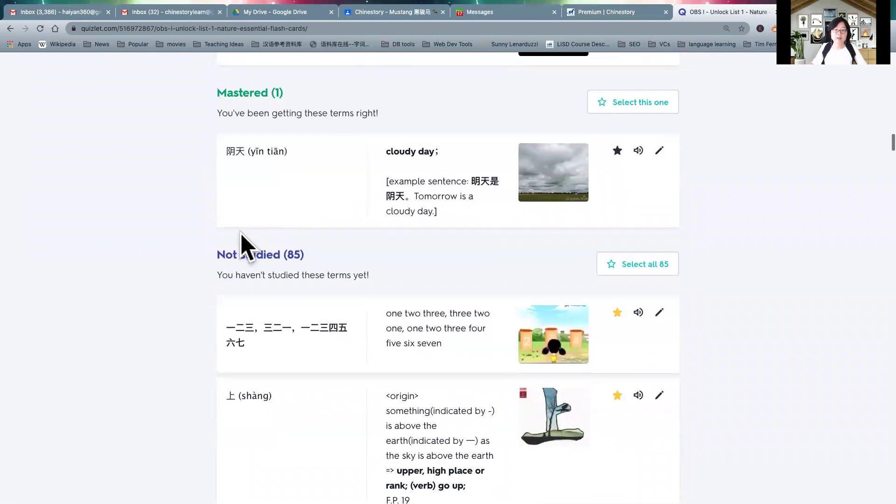
{"action": "scroll", "coordinate": [296, 266], "scroll_direction": "down", "scroll_amount": 4}
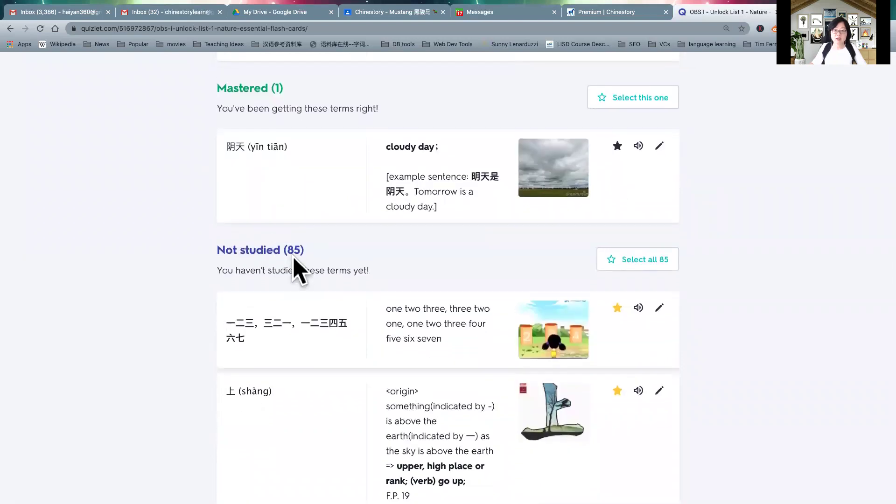
{"action": "scroll", "coordinate": [306, 226], "scroll_direction": "up", "scroll_amount": 15}
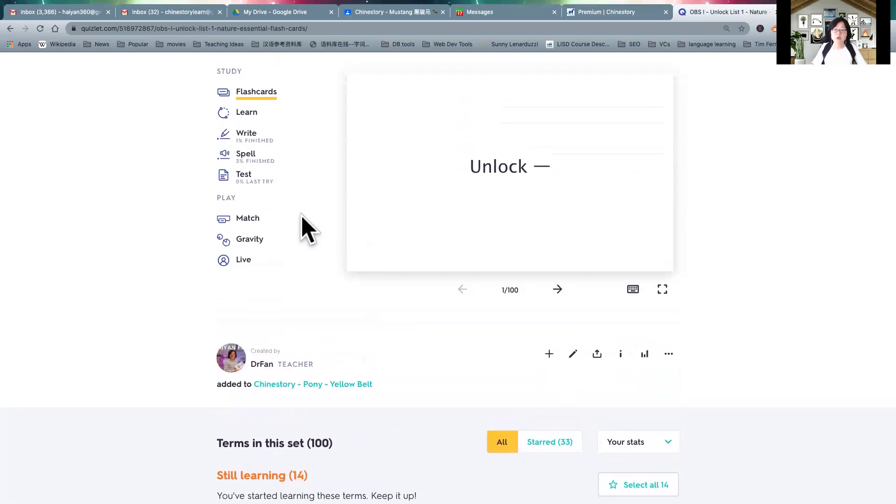
{"action": "scroll", "coordinate": [645, 400], "scroll_direction": "down", "scroll_amount": 3}
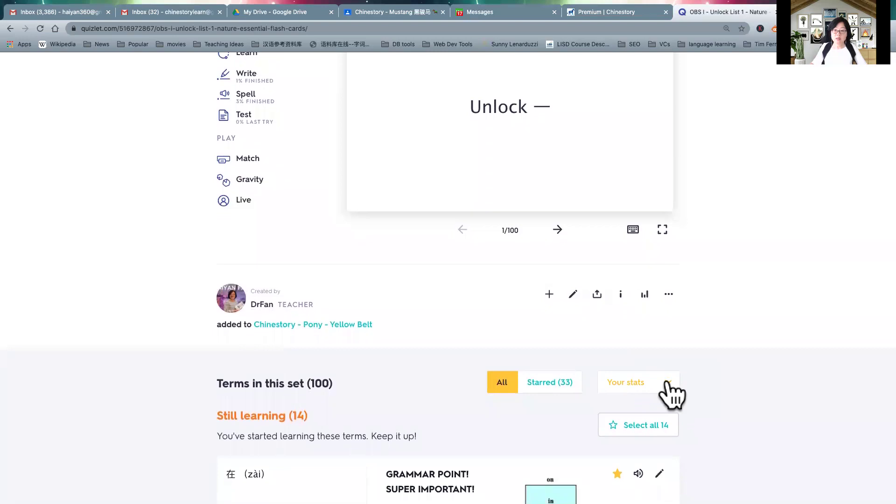
{"action": "scroll", "coordinate": [632, 394], "scroll_direction": "down", "scroll_amount": 4}
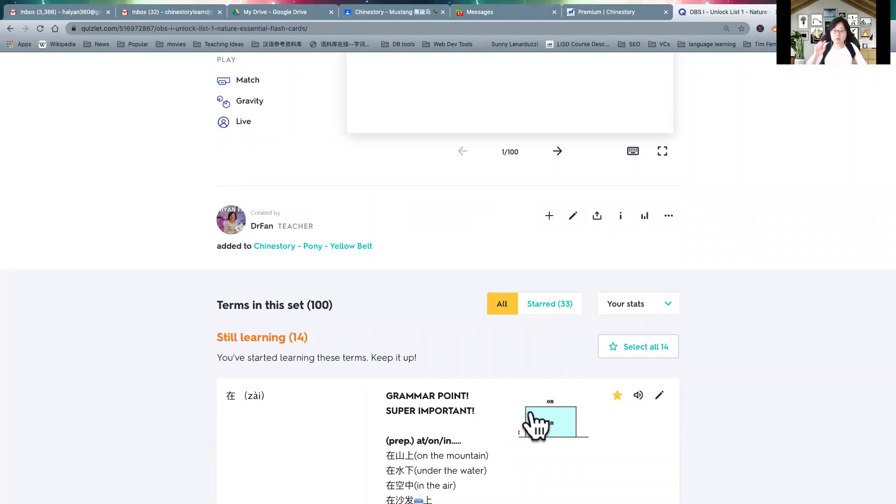
Star the term 太少了 (tài shǎo le) in the Still learning group and remove the star again
{"action": "scroll", "coordinate": [626, 415], "scroll_direction": "down", "scroll_amount": 3}
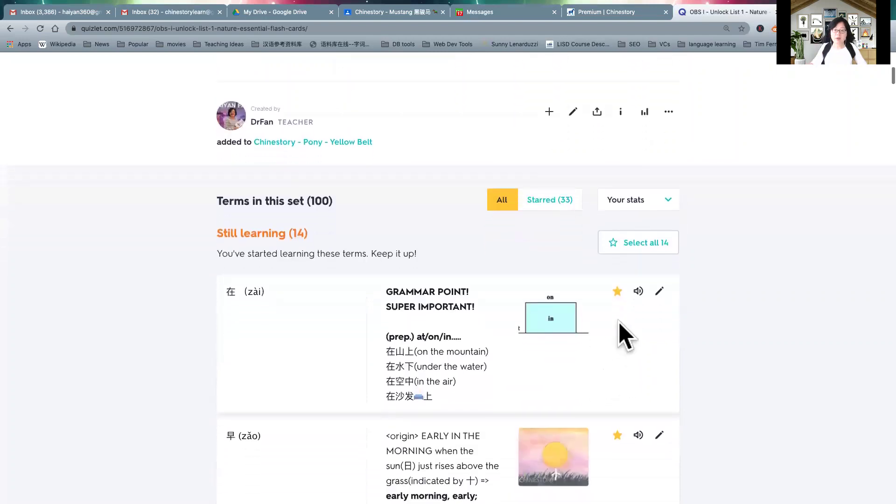
{"action": "scroll", "coordinate": [621, 331], "scroll_direction": "down", "scroll_amount": 1}
{"action": "scroll", "coordinate": [616, 408], "scroll_direction": "down", "scroll_amount": 6}
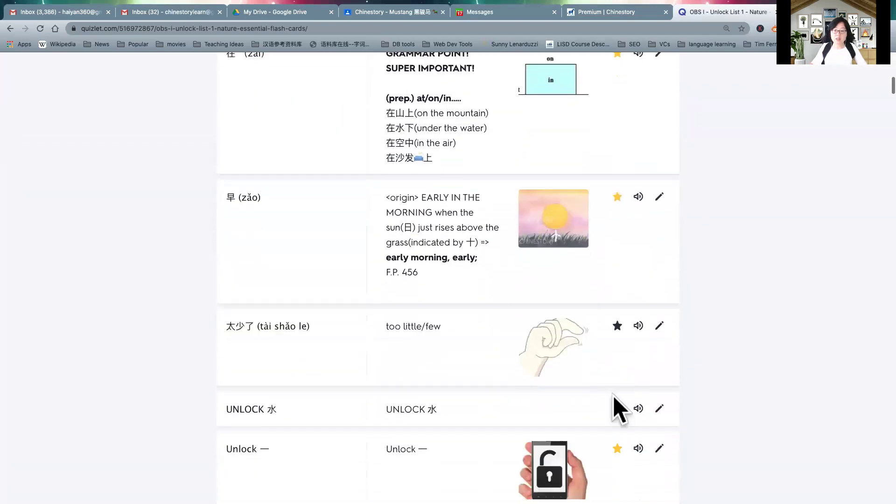
{"action": "left_click", "coordinate": [612, 289]}
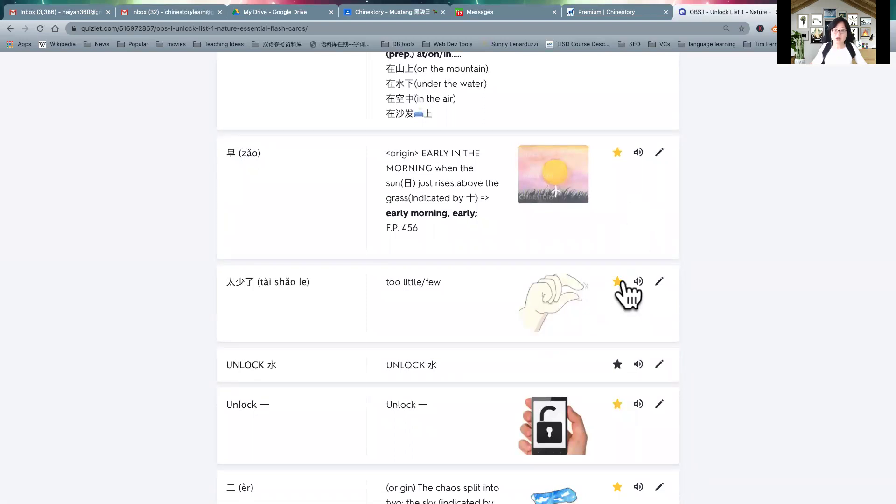
{"action": "left_click", "coordinate": [617, 281]}
{"action": "scroll", "coordinate": [676, 277], "scroll_direction": "up", "scroll_amount": 20}
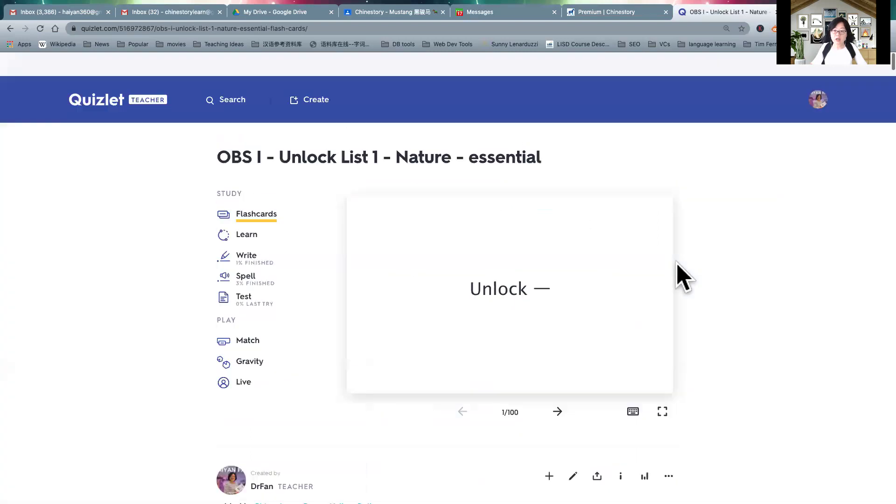
Limit the study set to Starred terms and open them in Flashcards mode
{"action": "scroll", "coordinate": [632, 354], "scroll_direction": "down", "scroll_amount": 5}
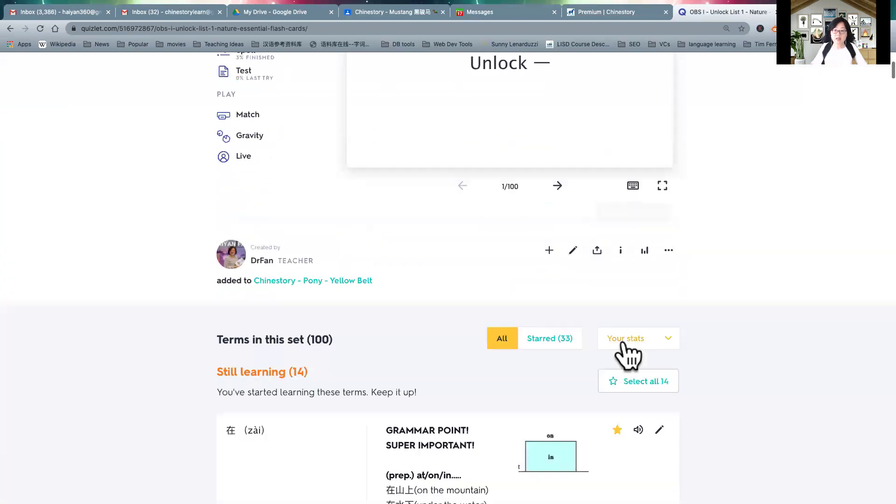
{"action": "left_click", "coordinate": [544, 341]}
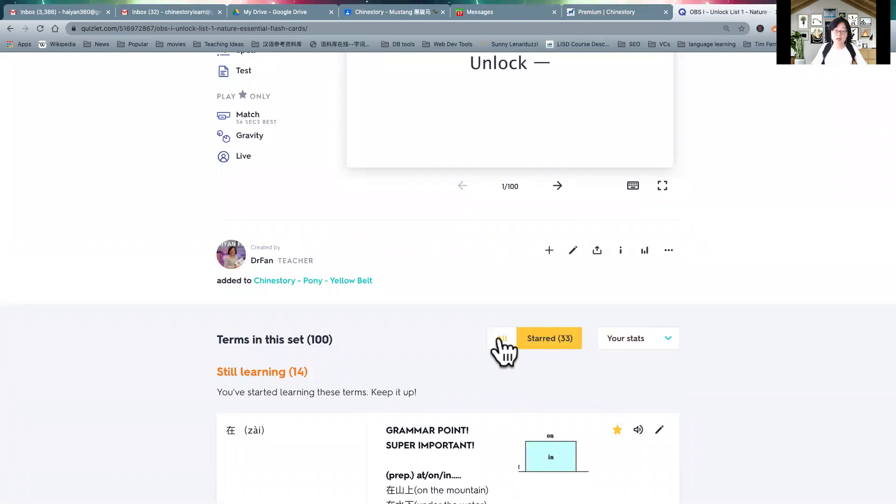
{"action": "scroll", "coordinate": [503, 350], "scroll_direction": "up", "scroll_amount": 4}
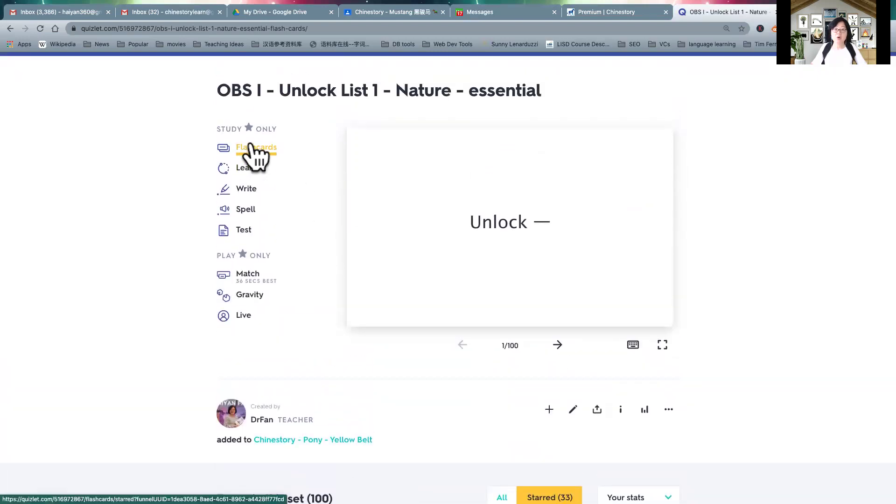
{"action": "left_click", "coordinate": [254, 147]}
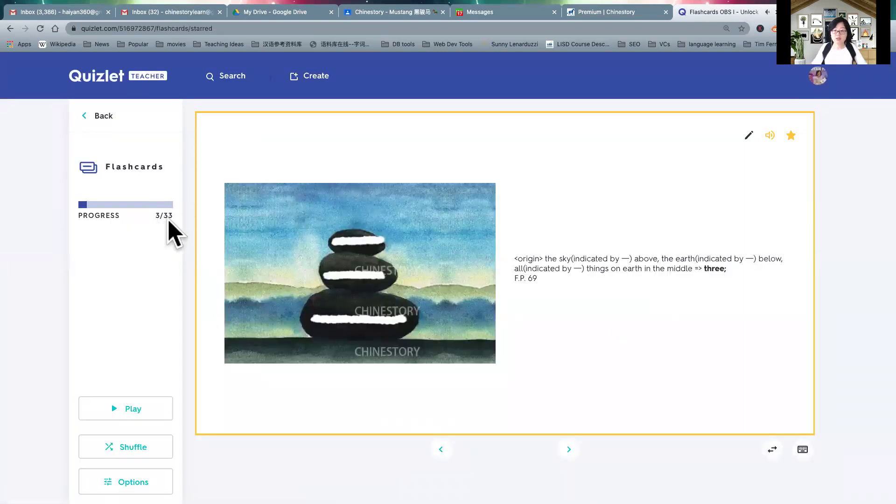
Return to the set page, switch the term filter to All and sort the terms by Original order
{"action": "left_click", "coordinate": [96, 112]}
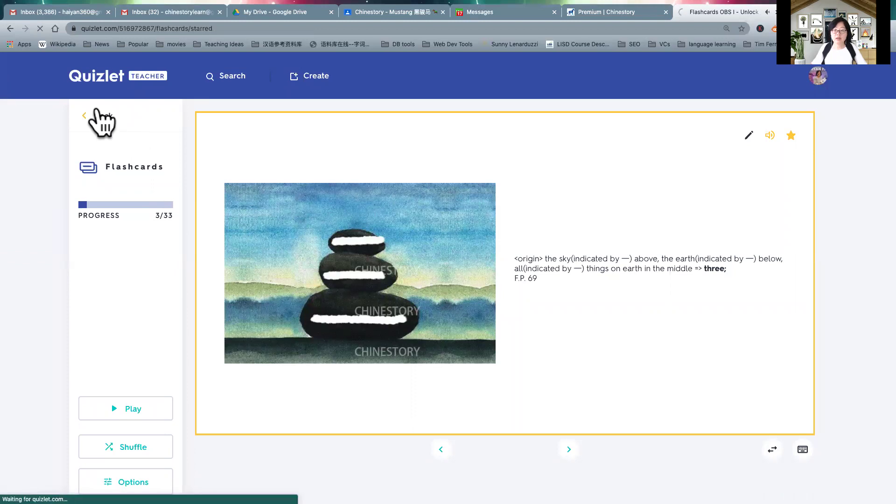
{"action": "scroll", "coordinate": [595, 401], "scroll_direction": "down", "scroll_amount": 3}
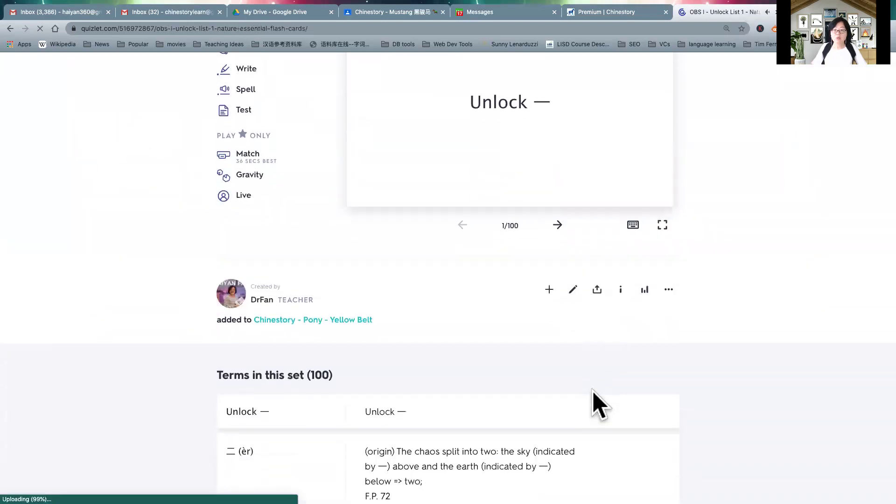
{"action": "scroll", "coordinate": [597, 405], "scroll_direction": "down", "scroll_amount": 2}
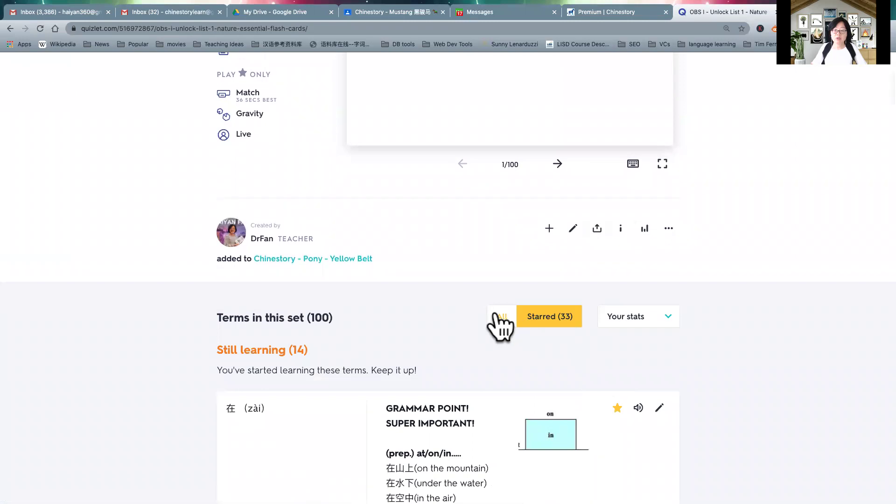
{"action": "left_click", "coordinate": [501, 327]}
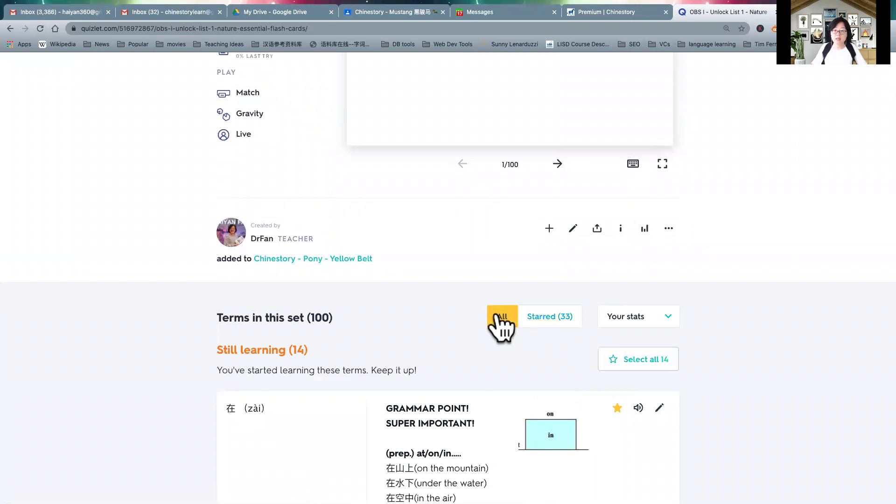
{"action": "left_click", "coordinate": [663, 317]}
{"action": "left_click", "coordinate": [662, 297]}
Open the Flashcards study mode for all terms in the set
{"action": "scroll", "coordinate": [247, 219], "scroll_direction": "up", "scroll_amount": 3}
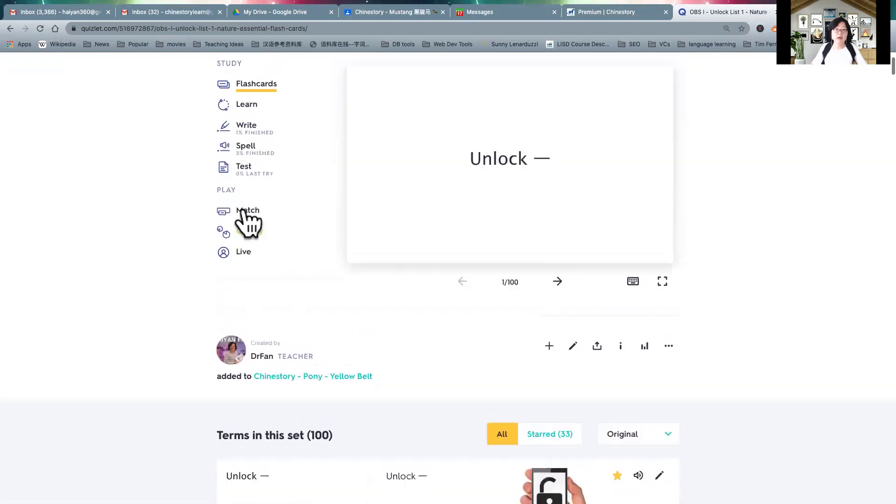
{"action": "scroll", "coordinate": [247, 219], "scroll_direction": "up", "scroll_amount": 3}
{"action": "left_click", "coordinate": [253, 191]}
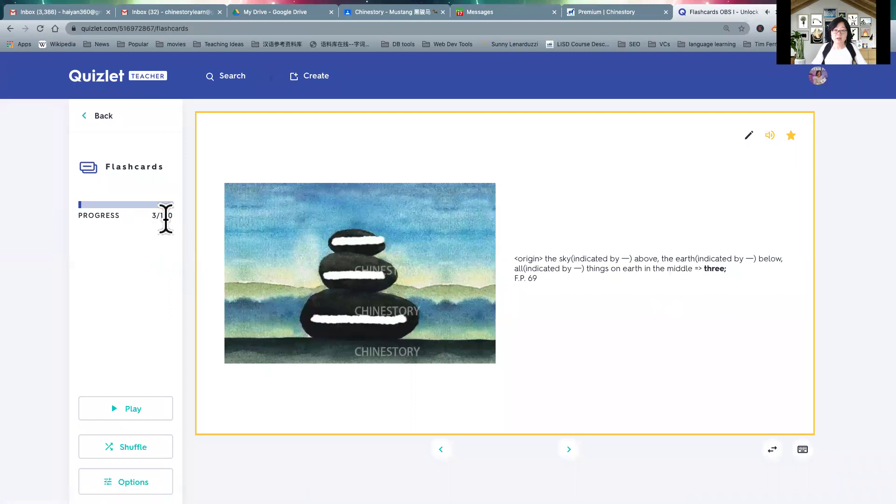
Flip the 三 (sān) flashcard back and forth between its term and its illustrated definition
{"action": "left_click", "coordinate": [783, 166]}
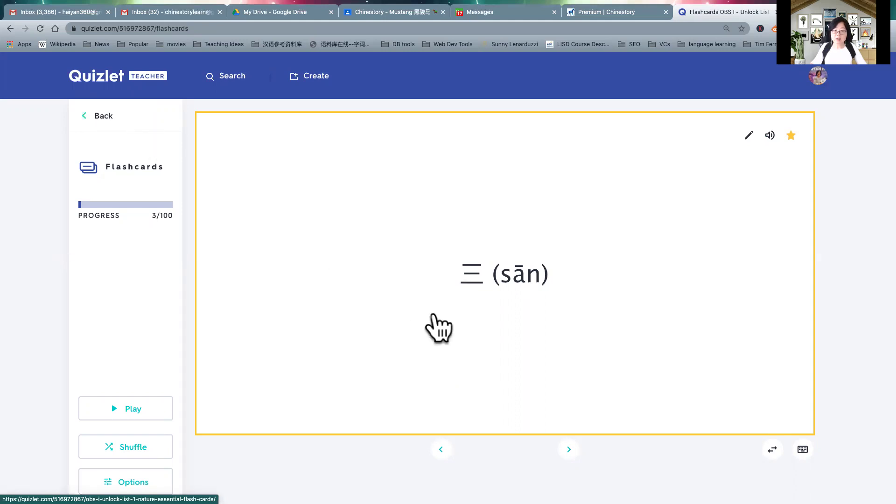
{"action": "left_click", "coordinate": [483, 353]}
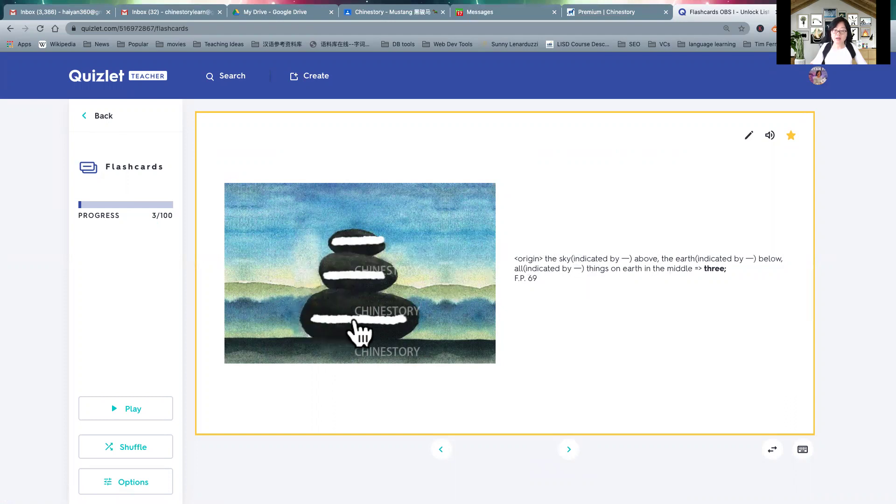
{"action": "left_click", "coordinate": [581, 359]}
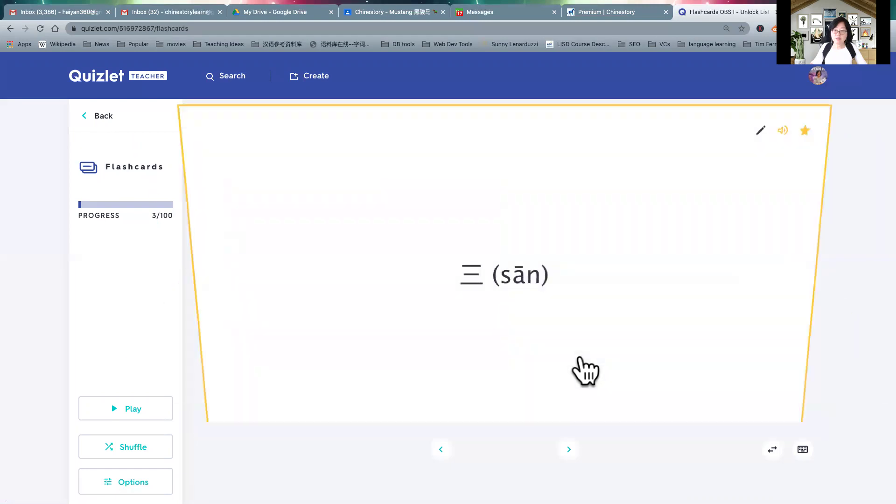
{"action": "left_click", "coordinate": [581, 359]}
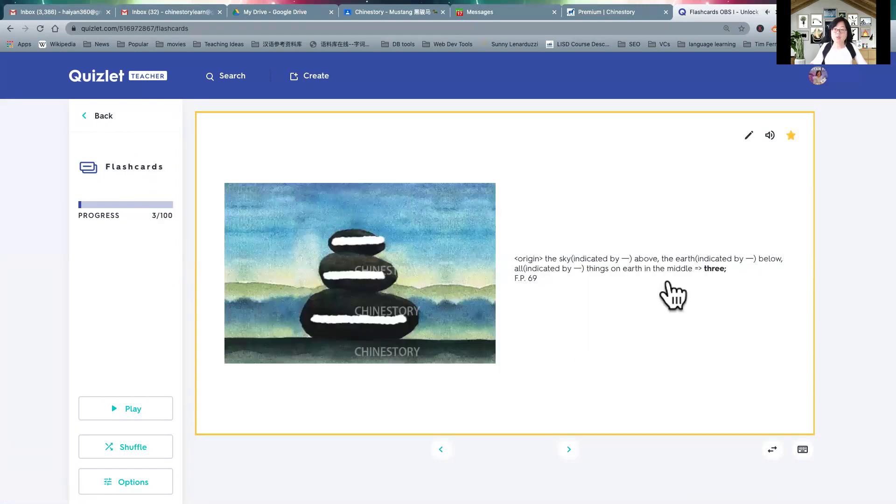
Play the audio for both sides of the 三 (sān) flashcard, highlighting the pinyin on the term side
{"action": "left_click", "coordinate": [770, 135]}
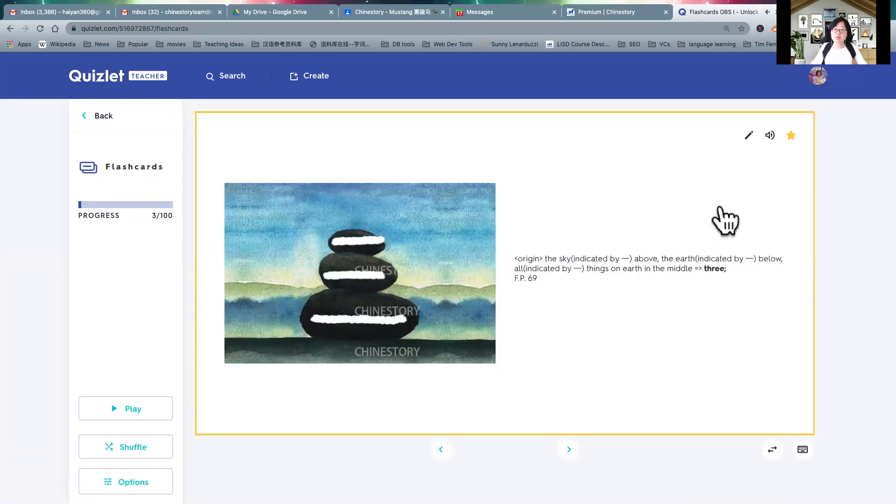
{"action": "left_click", "coordinate": [657, 295]}
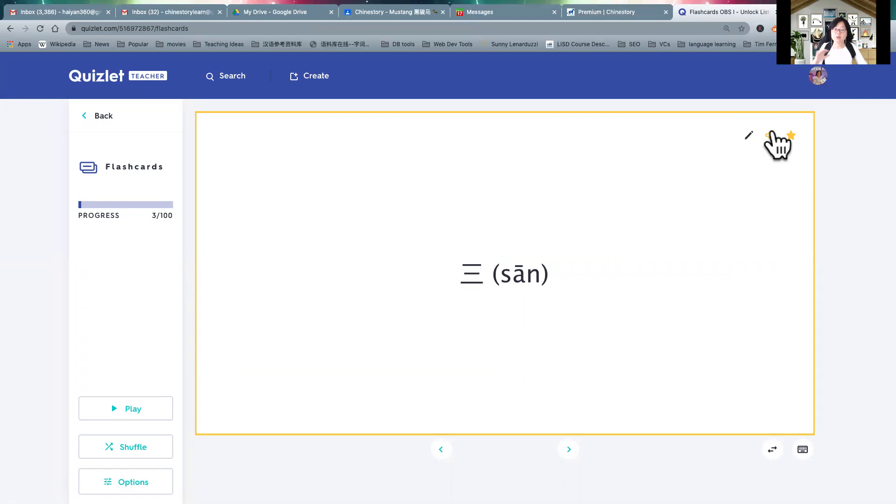
{"action": "left_click_drag", "start_coordinate": [494, 269], "coordinate": [551, 273]}
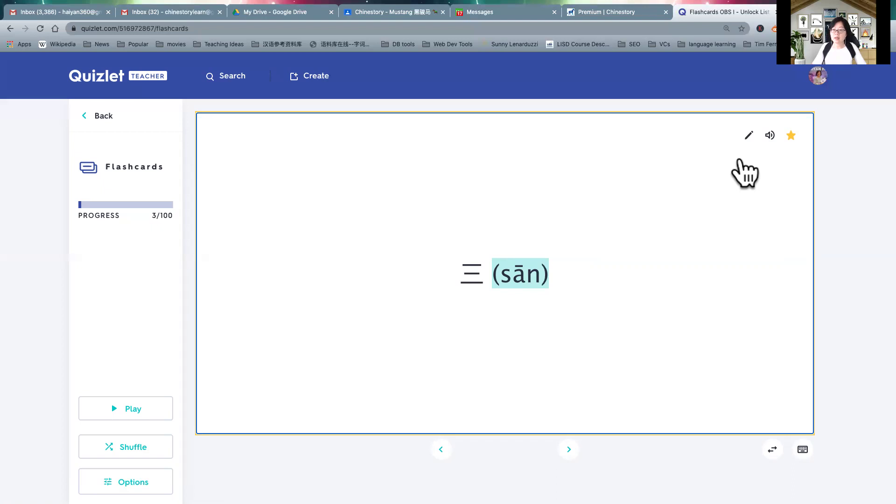
{"action": "left_click", "coordinate": [768, 136]}
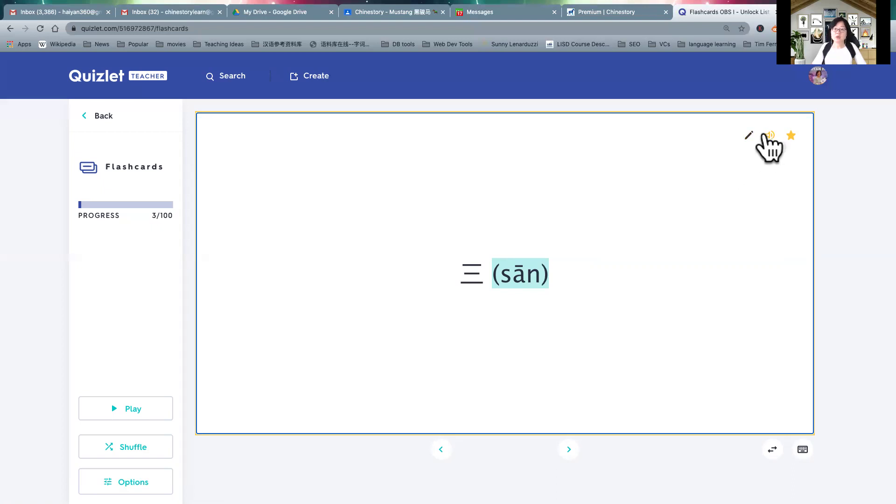